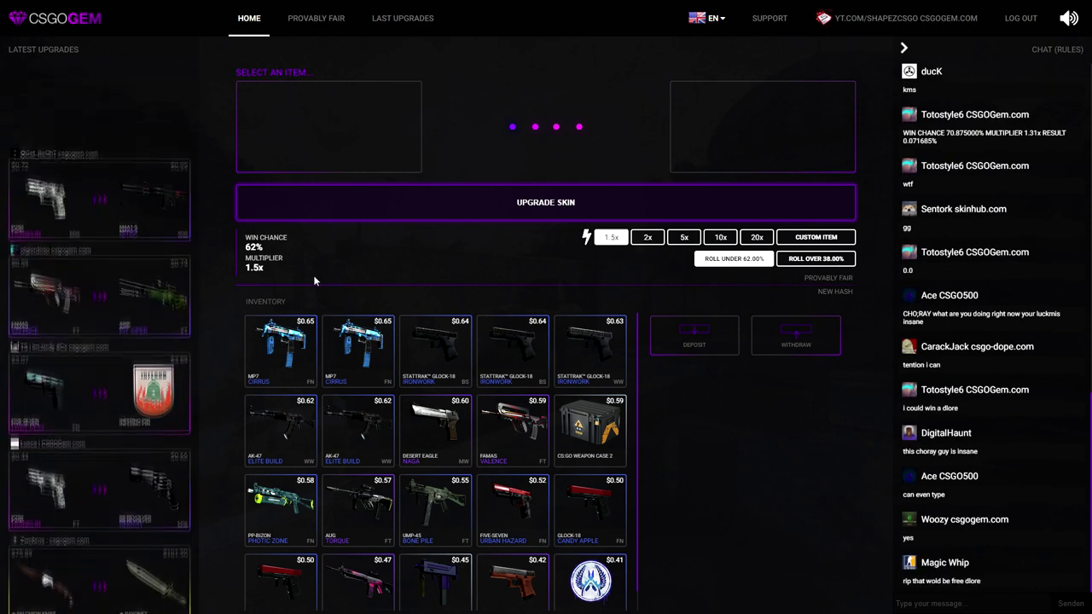
{"action": "scroll", "coordinate": [443, 405], "scroll_direction": "down", "scroll_amount": 1}
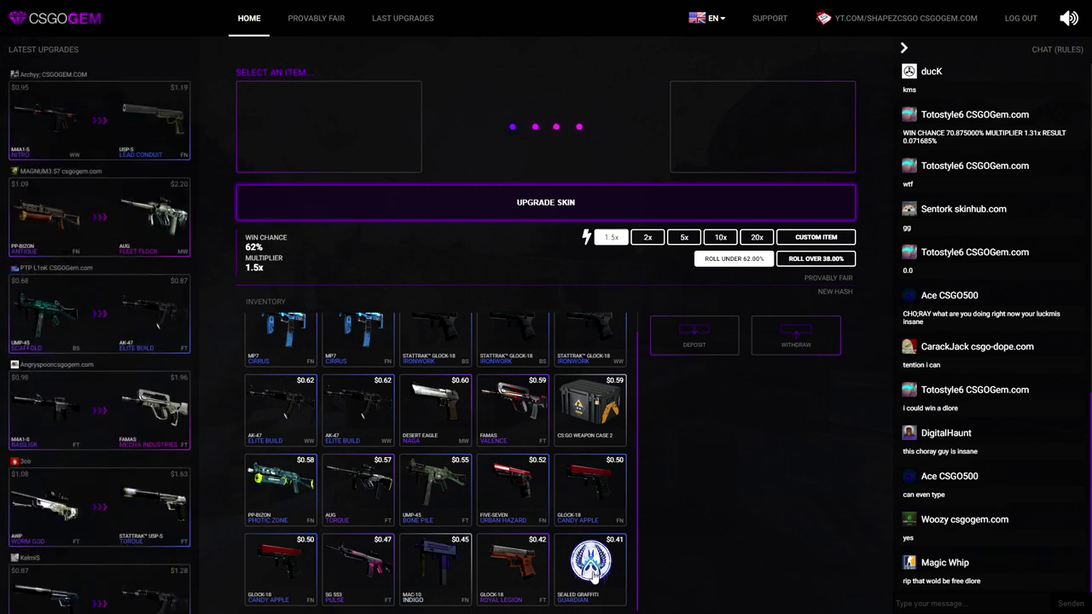
Step: Stake the Sealed Graffiti Guardian at 10x, then roll the Glock-18 Royal Legion over
{"action": "left_click", "coordinate": [595, 574]}
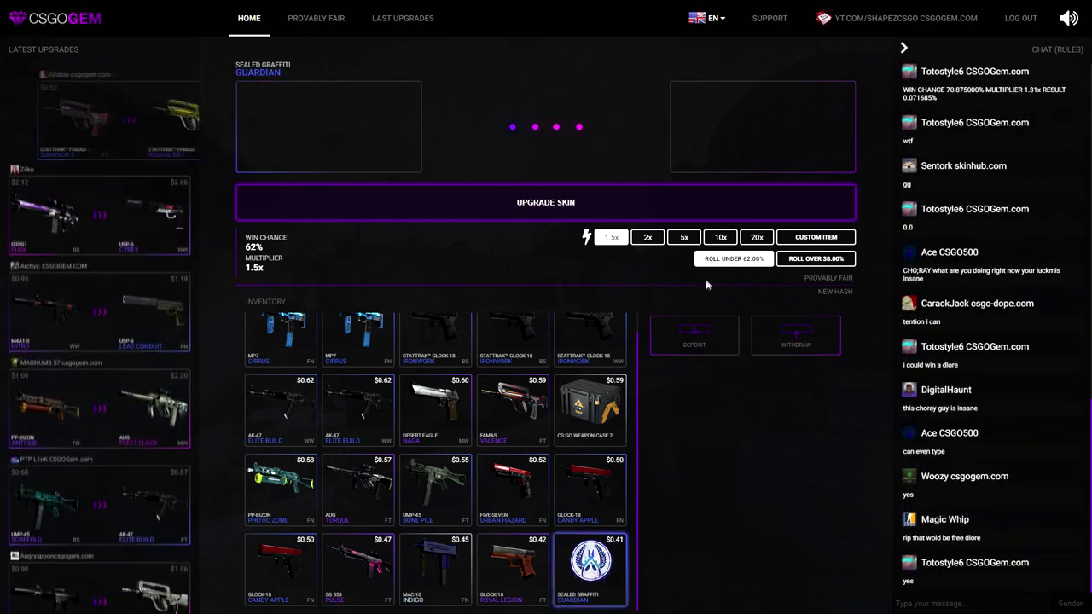
{"action": "left_click", "coordinate": [720, 237]}
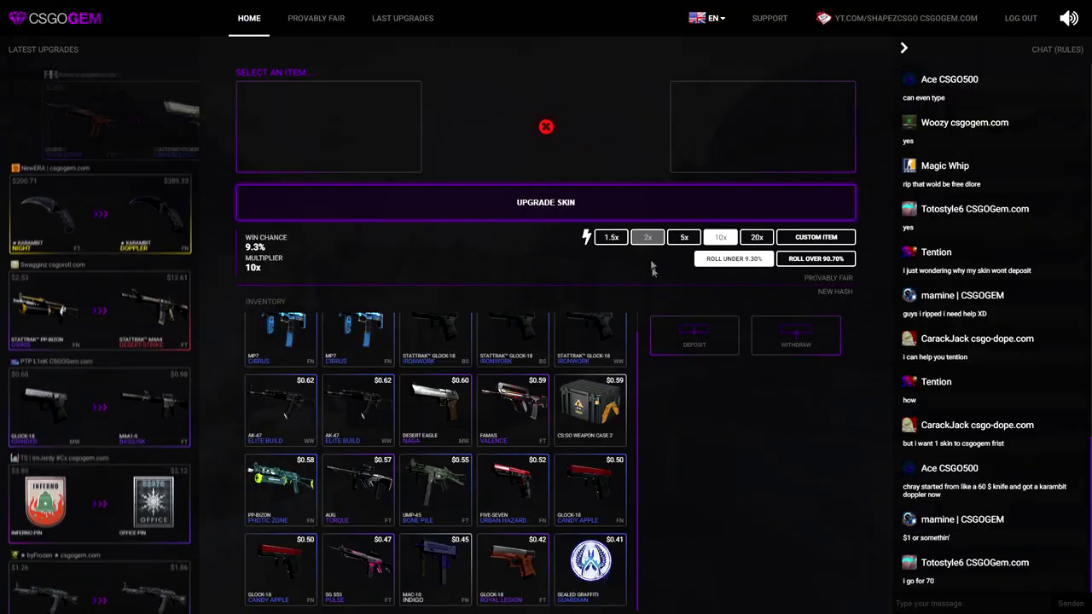
{"action": "left_click", "coordinate": [817, 259]}
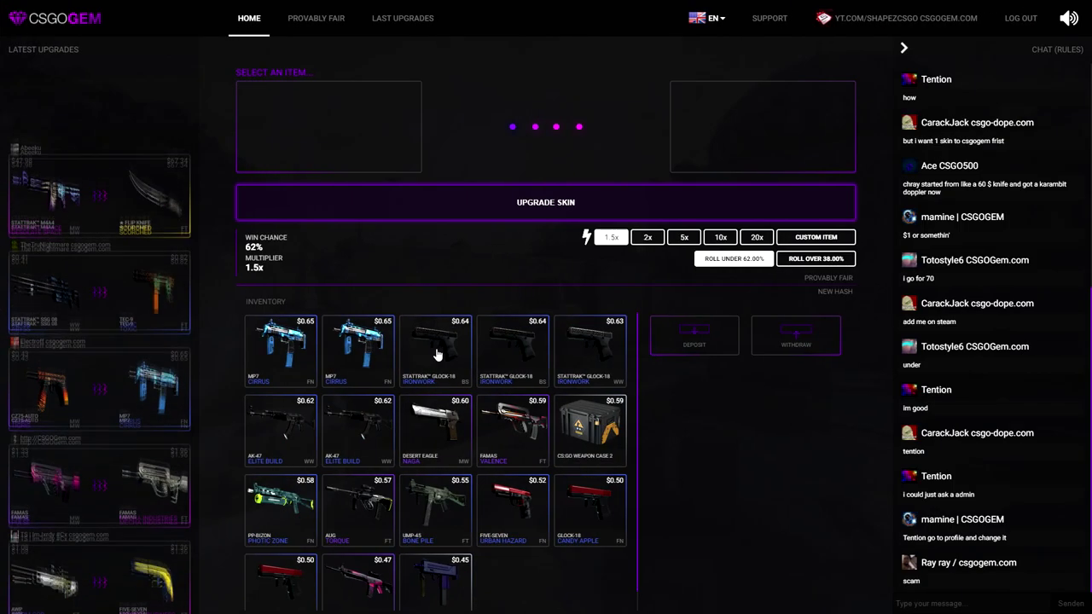
Step: Roll the MAC-10 Indigo, Glock-18 Candy Apple and UMP-45 Bone Pile at 10x, winning the Blitz Kids kit
{"action": "left_click", "coordinate": [443, 550]}
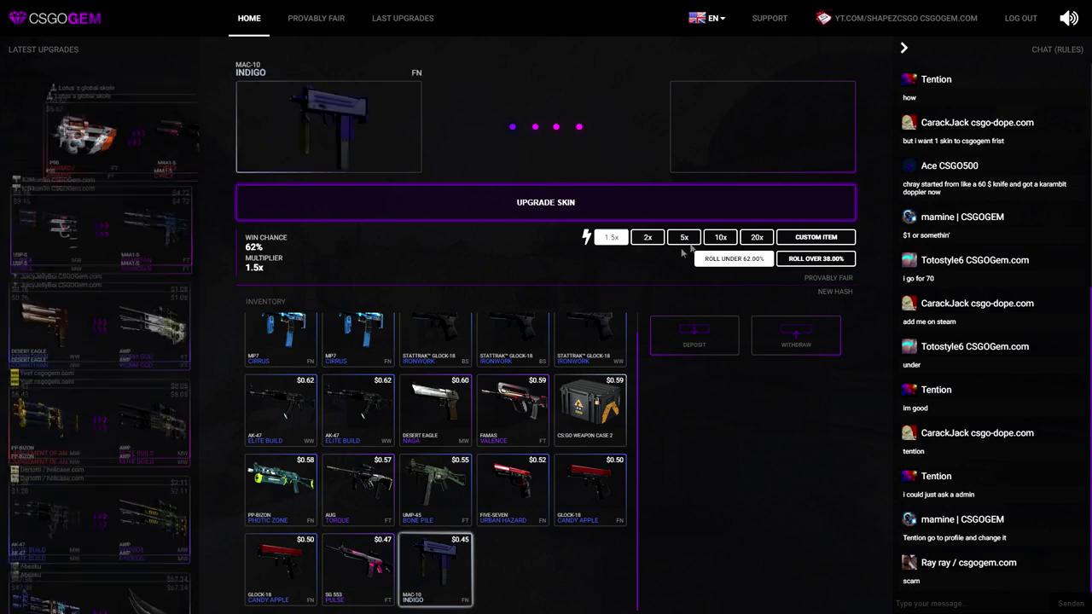
{"action": "left_click", "coordinate": [719, 237]}
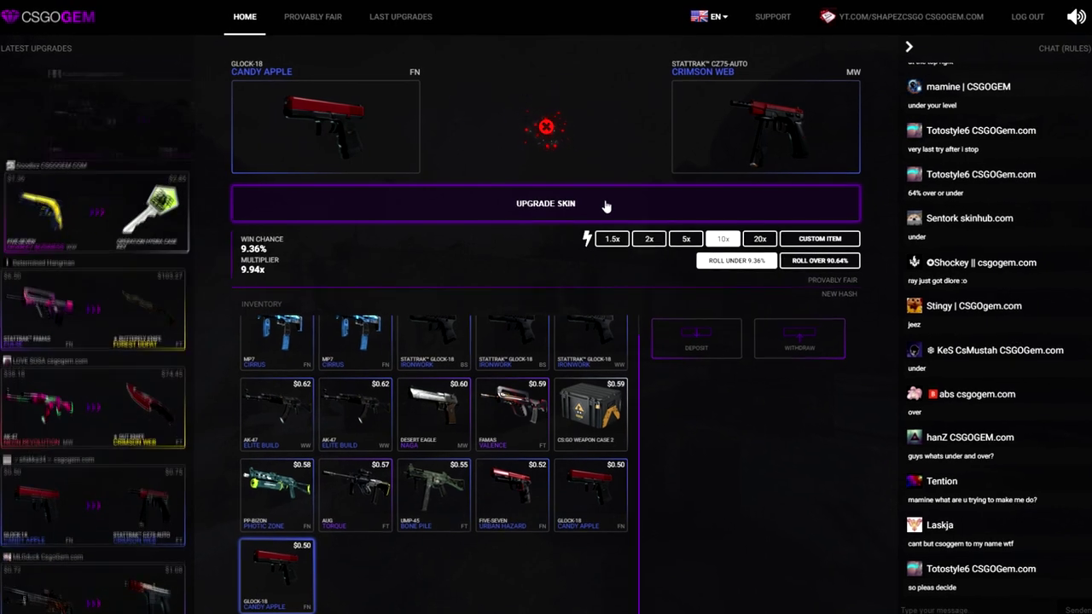
{"action": "left_click", "coordinate": [593, 508]}
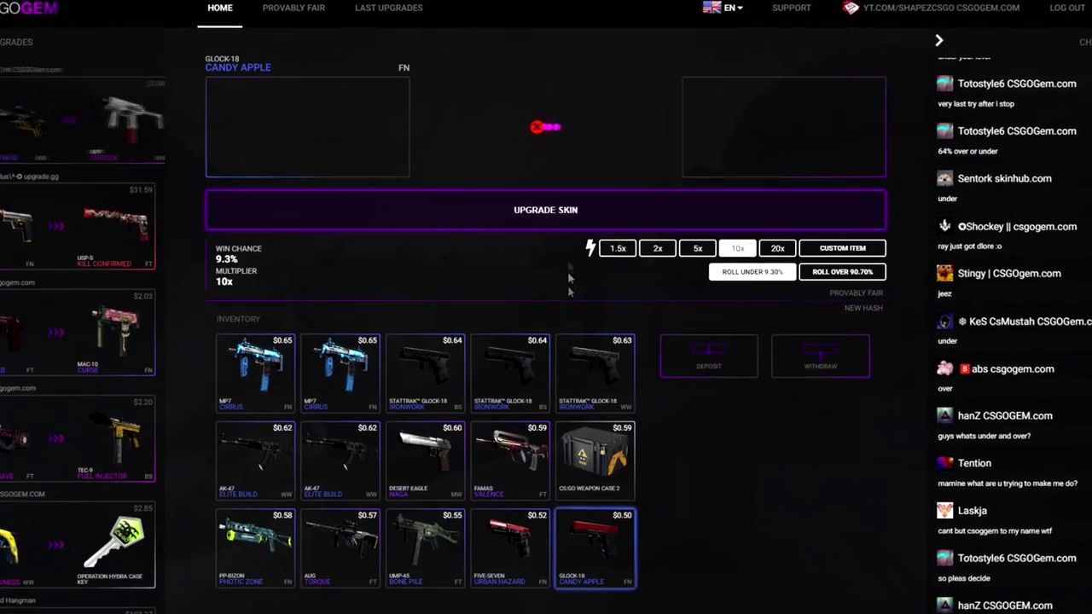
{"action": "left_click", "coordinate": [607, 220]}
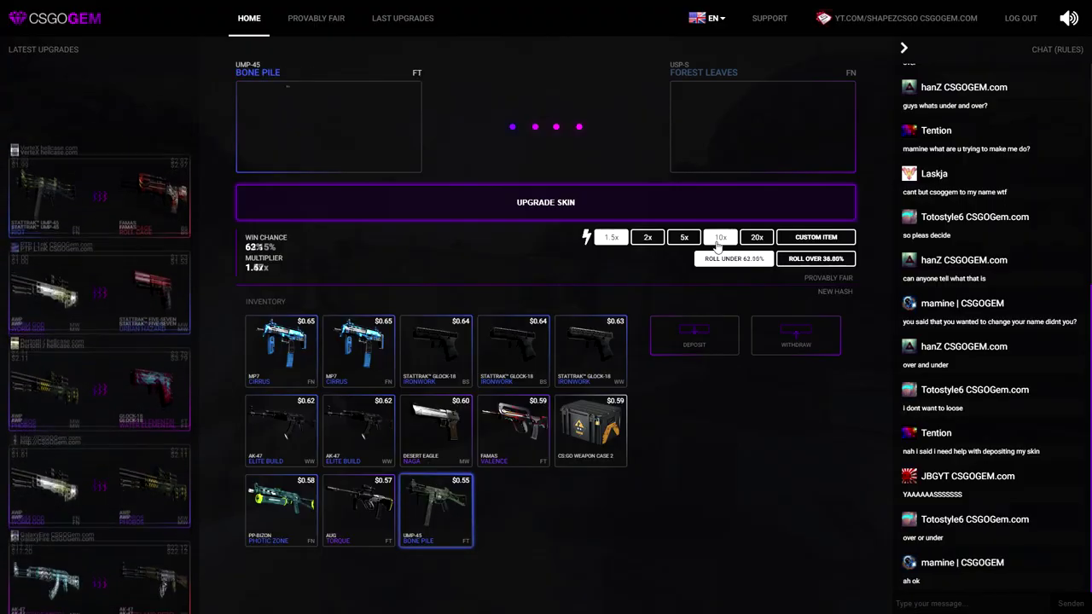
{"action": "left_click", "coordinate": [530, 207]}
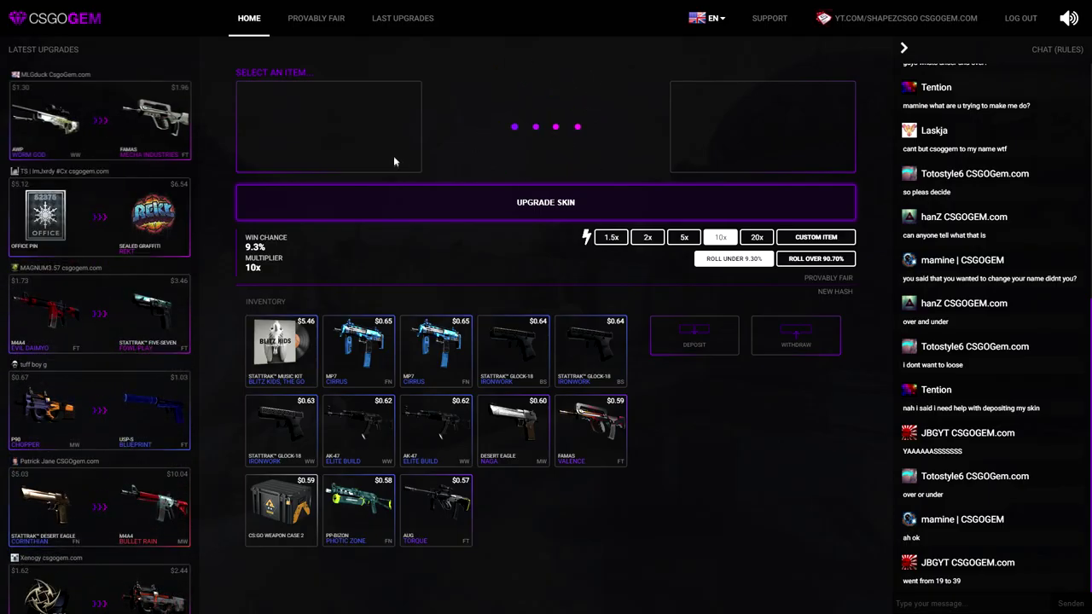
Step: View the top entry's details in Last Upgrades, then return to the upgrade page
{"action": "left_click", "coordinate": [408, 23]}
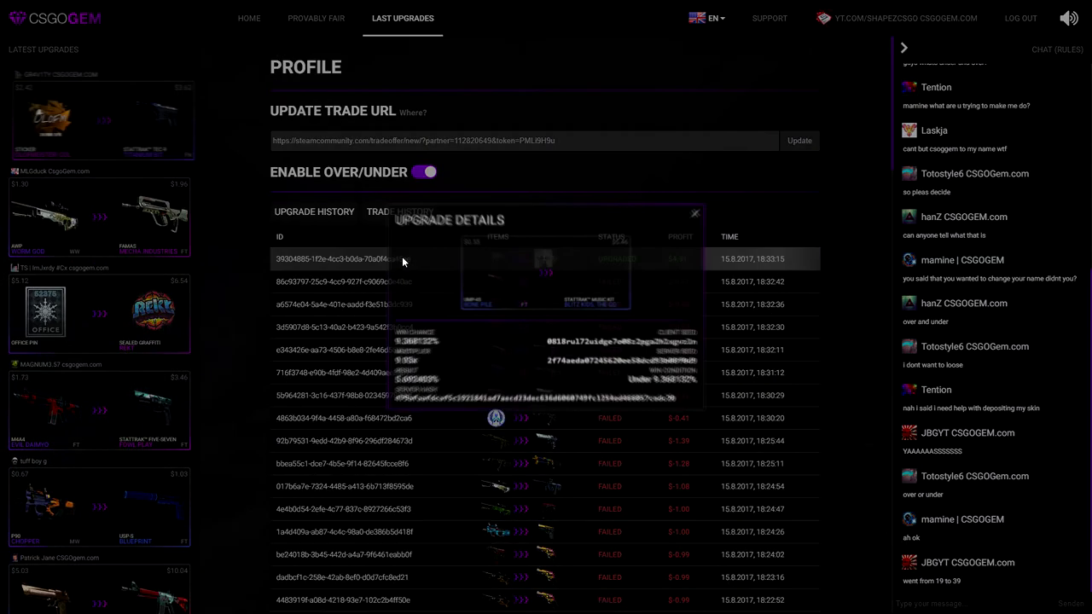
{"action": "left_click", "coordinate": [402, 256]}
{"action": "key", "text": "Escape"}
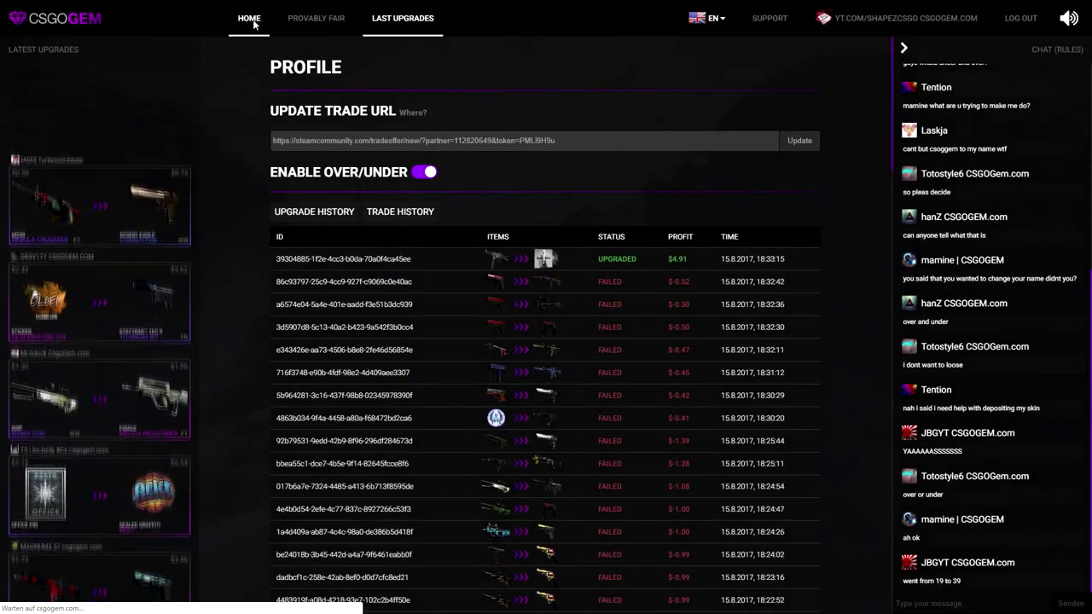
{"action": "left_click", "coordinate": [254, 23]}
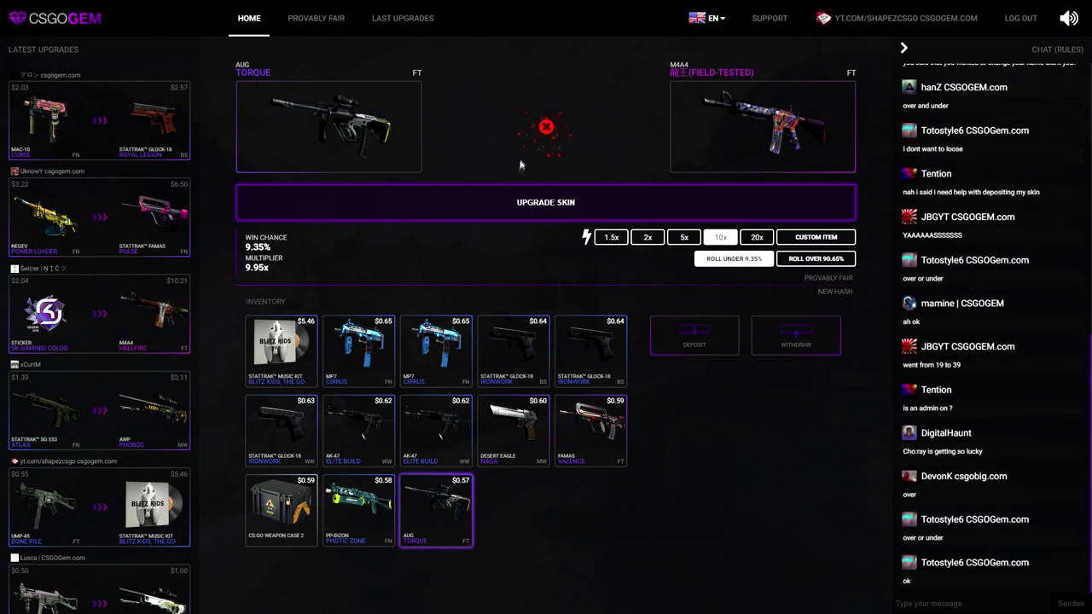
Step: Lose upgrade rolls with the PP-Bizon Photic Zone and both AK-47 Elite Builds
{"action": "left_click", "coordinate": [359, 505]}
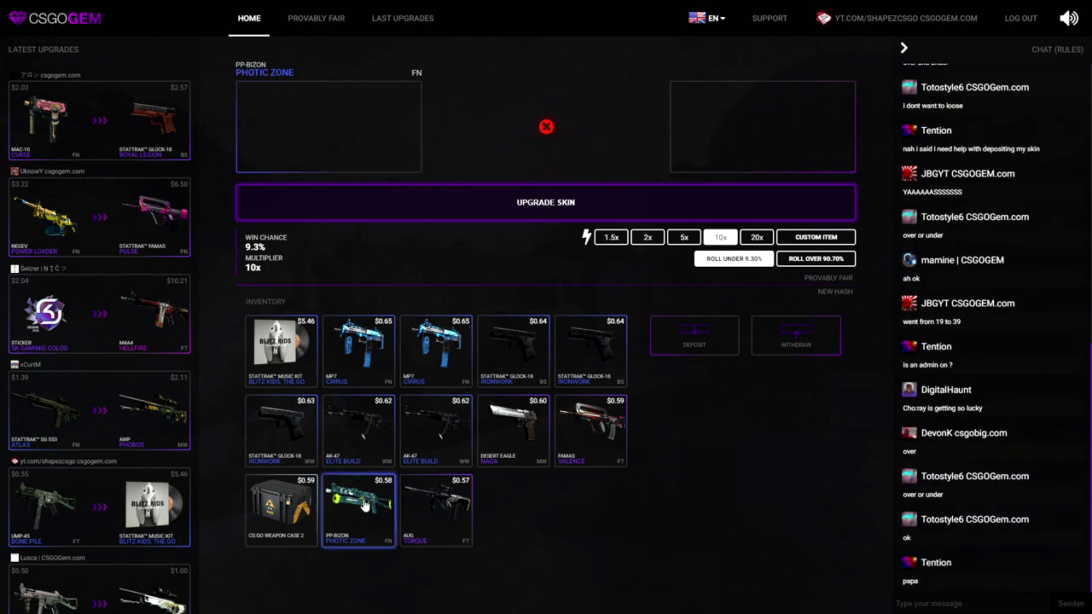
{"action": "left_click", "coordinate": [627, 208]}
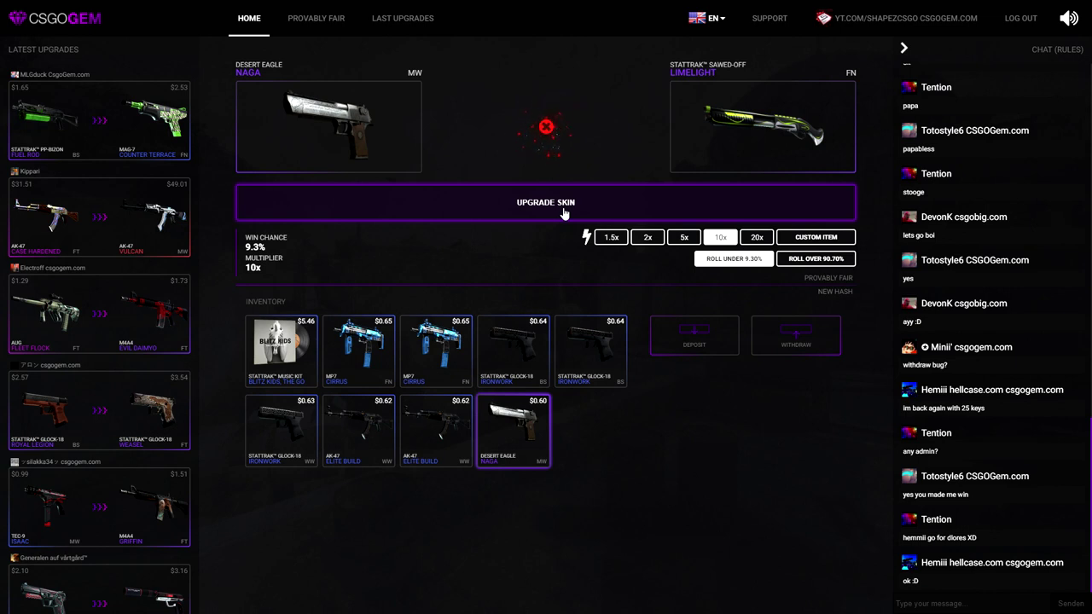
{"action": "left_click", "coordinate": [437, 427]}
{"action": "left_click", "coordinate": [536, 205]}
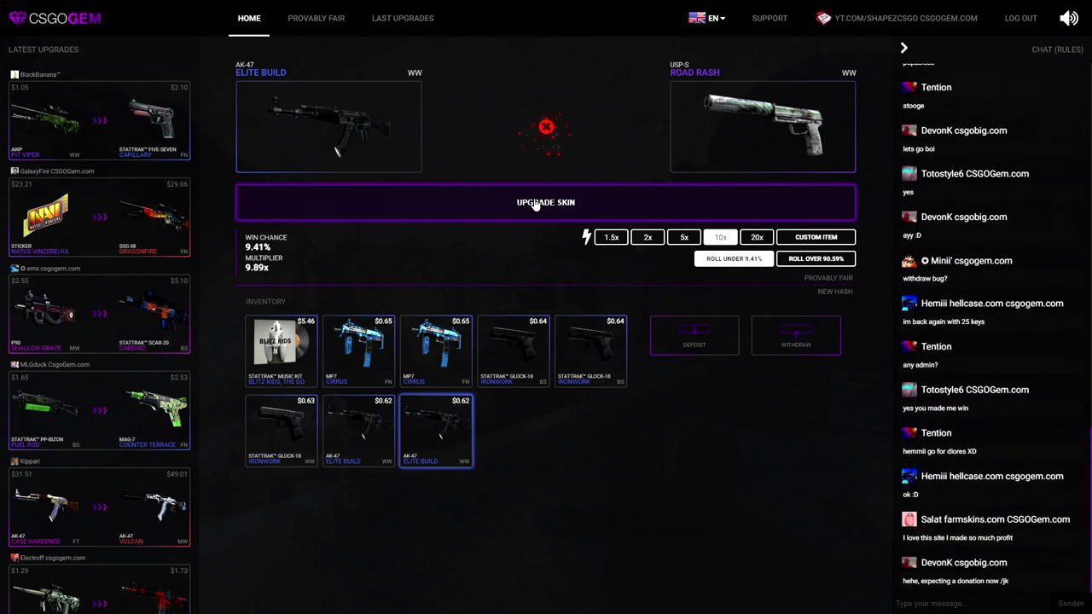
{"action": "left_click", "coordinate": [536, 205]}
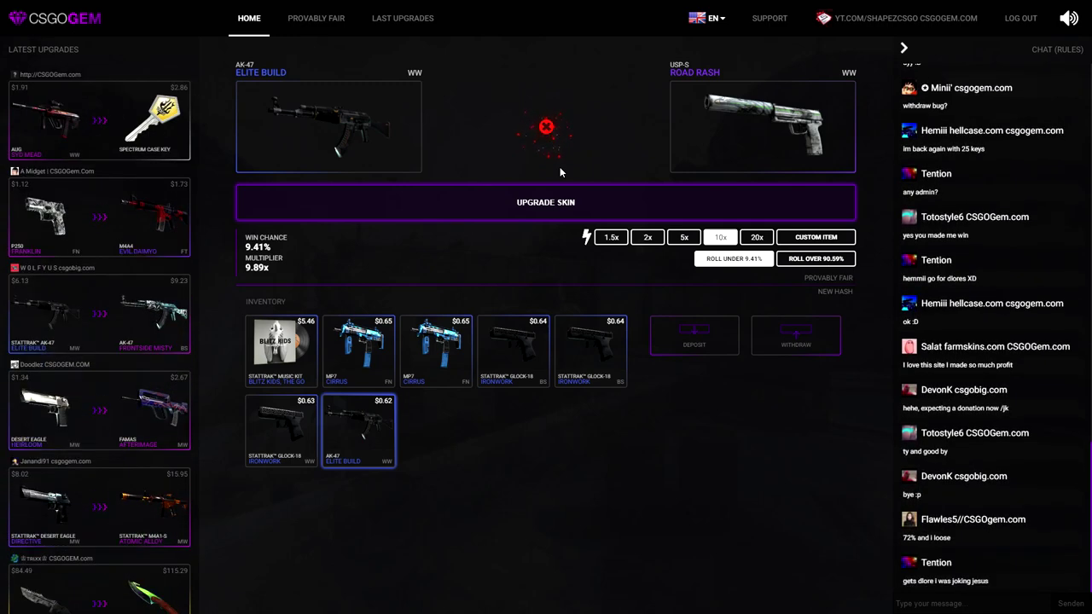
Step: Lose the Glock-18 Ironwork rolls, leaving only the Blitz Kids music kit selected
{"action": "left_click", "coordinate": [538, 202]}
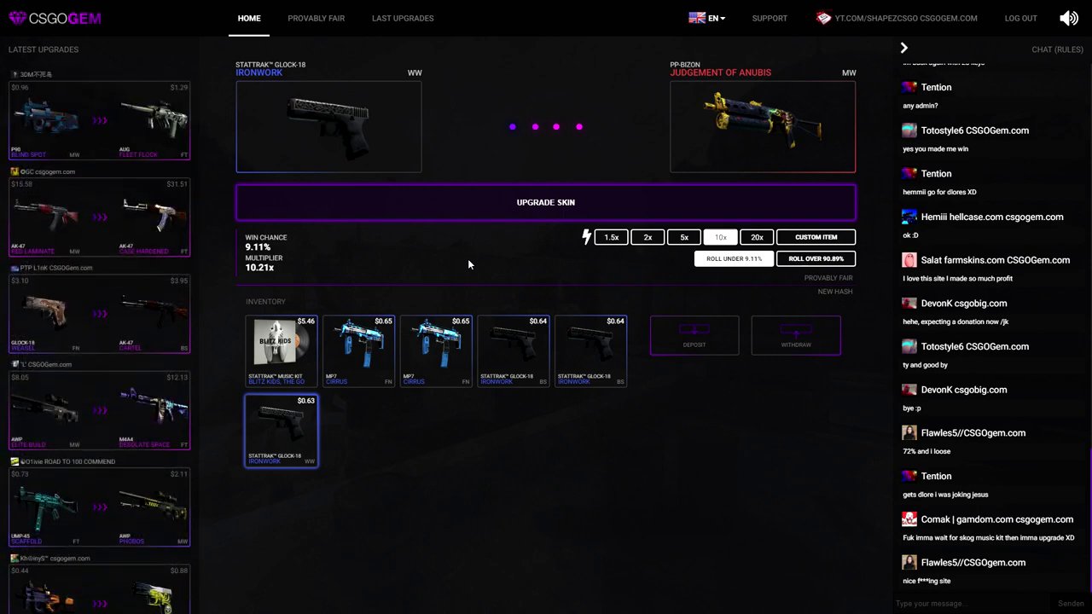
{"action": "left_click", "coordinate": [466, 212]}
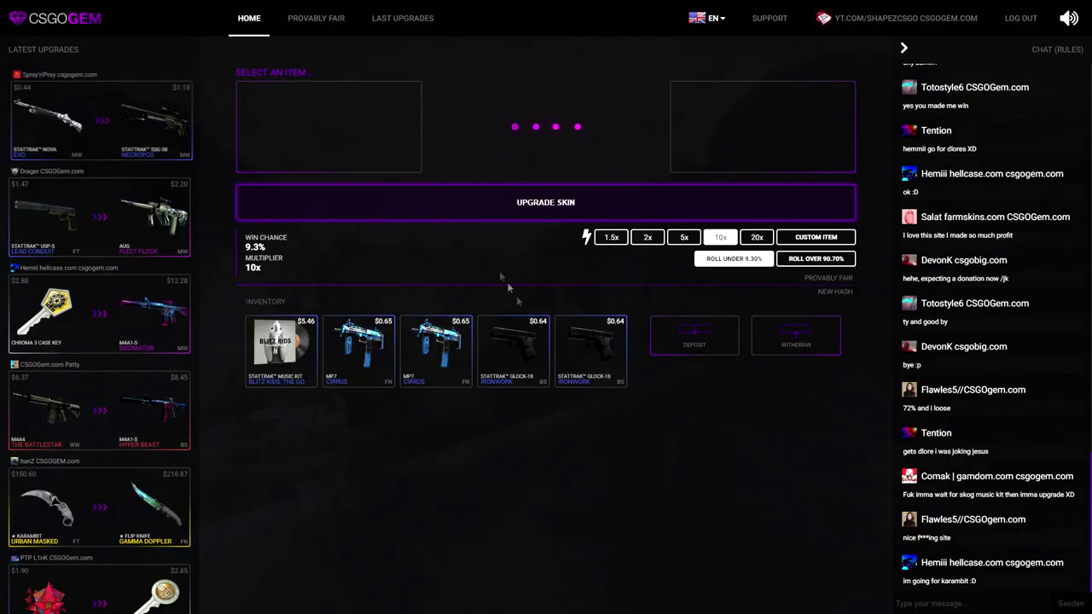
{"action": "left_click", "coordinate": [608, 356]}
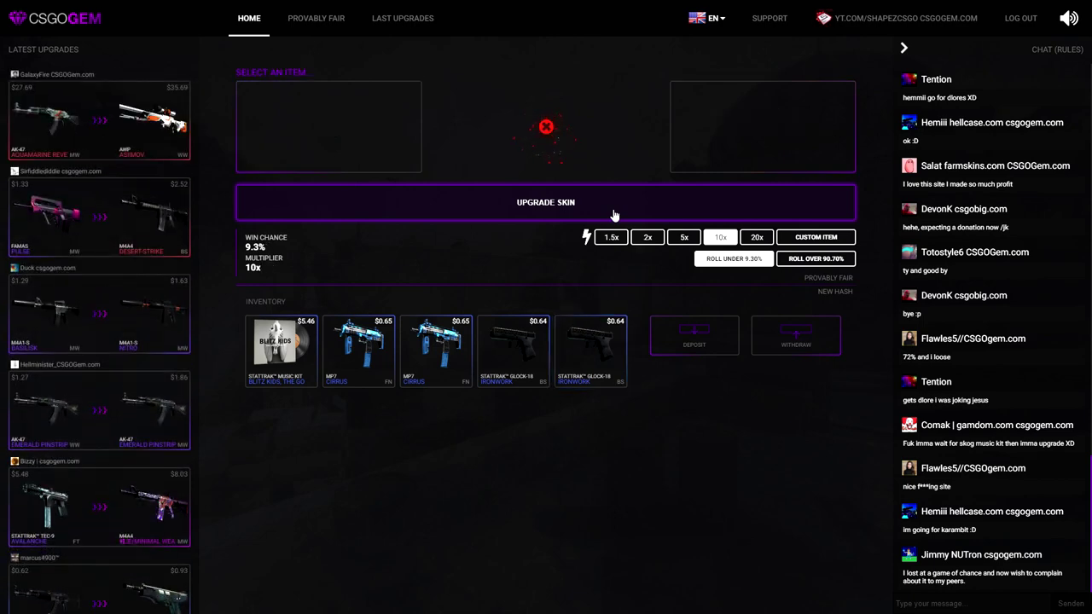
{"action": "left_click", "coordinate": [515, 350]}
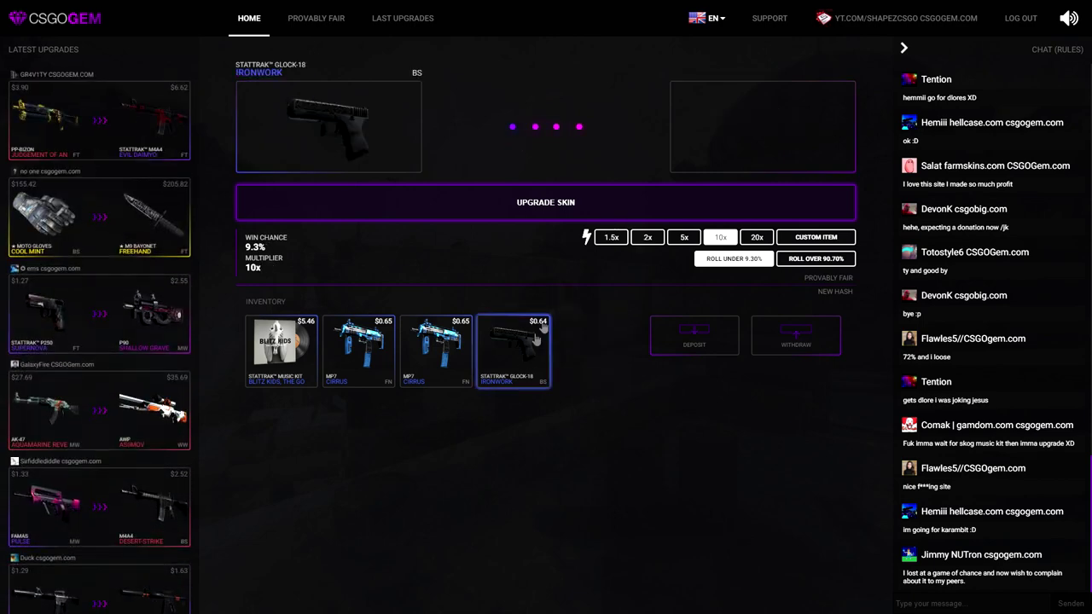
{"action": "left_click", "coordinate": [563, 205]}
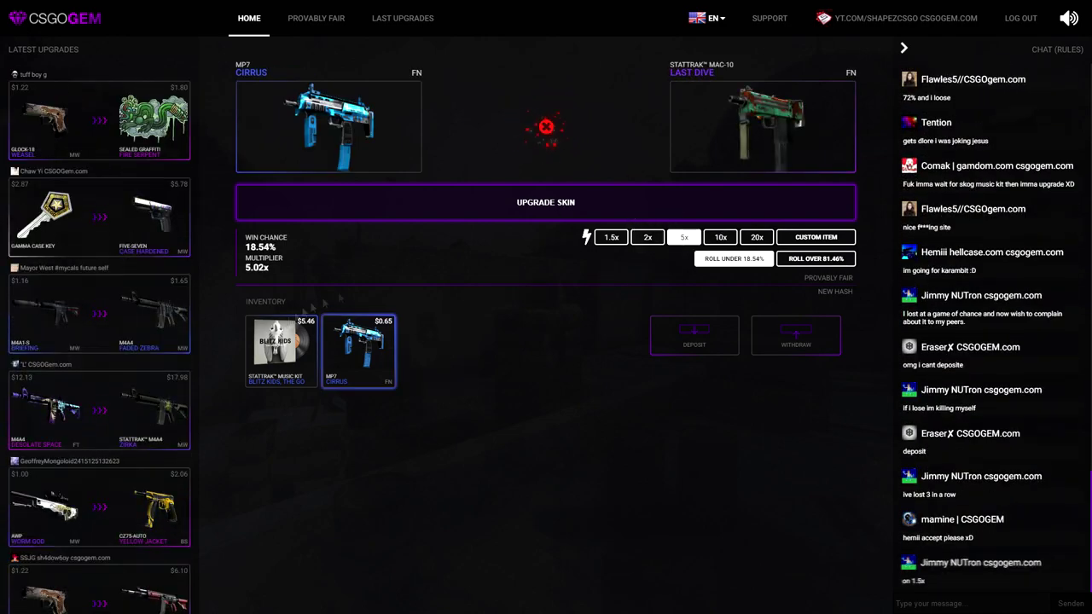
{"action": "left_click", "coordinate": [281, 340]}
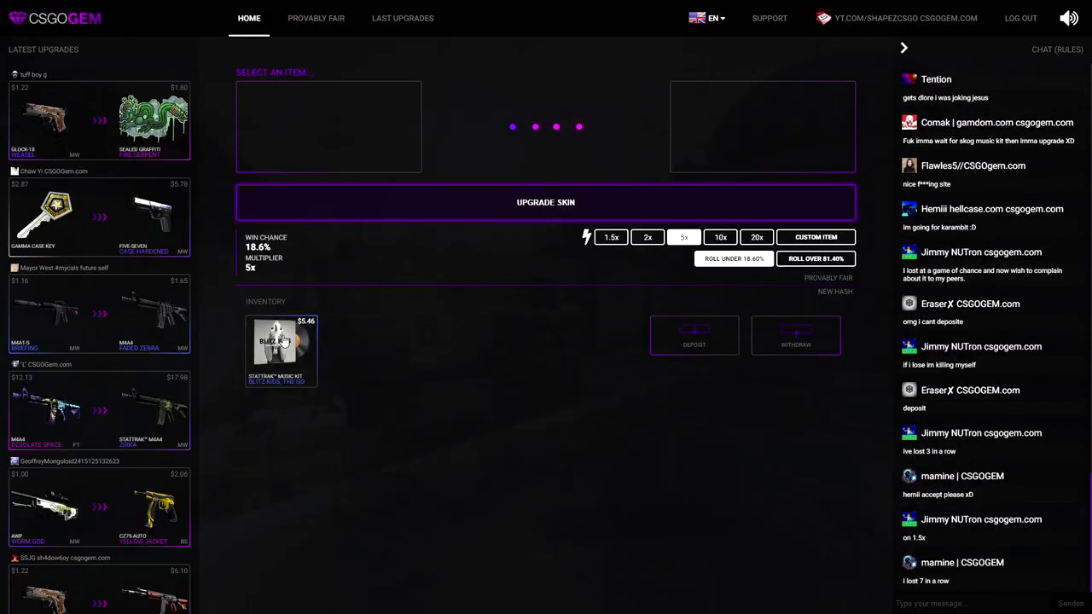
Step: Roll the StatTrak Blitz Kids music kit at 2x into the $10.90 M4A4 The Battlestar
{"action": "left_click", "coordinate": [282, 340]}
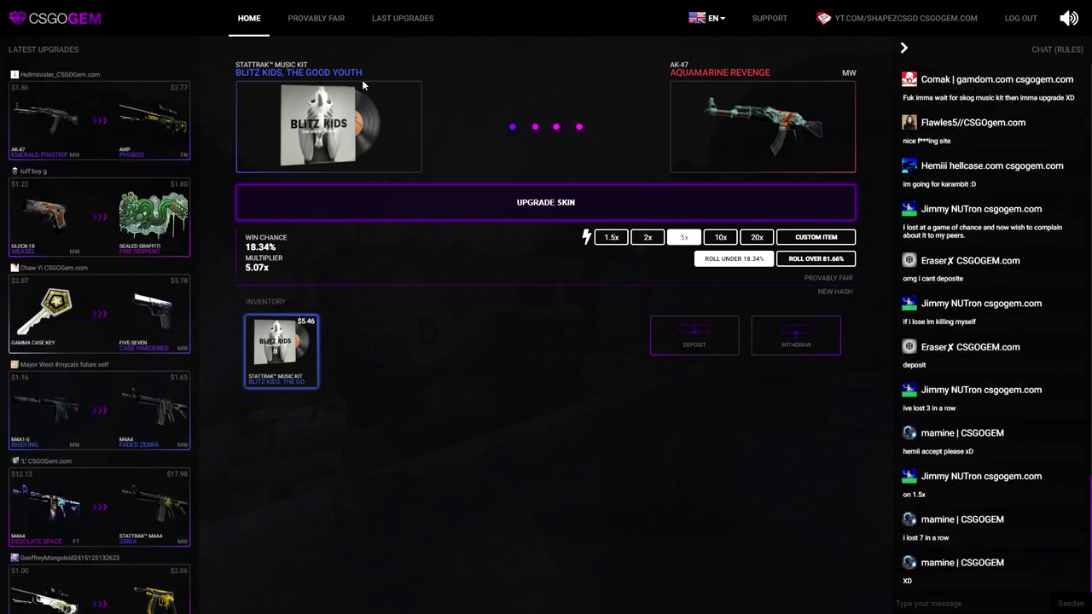
{"action": "left_click", "coordinate": [648, 237]}
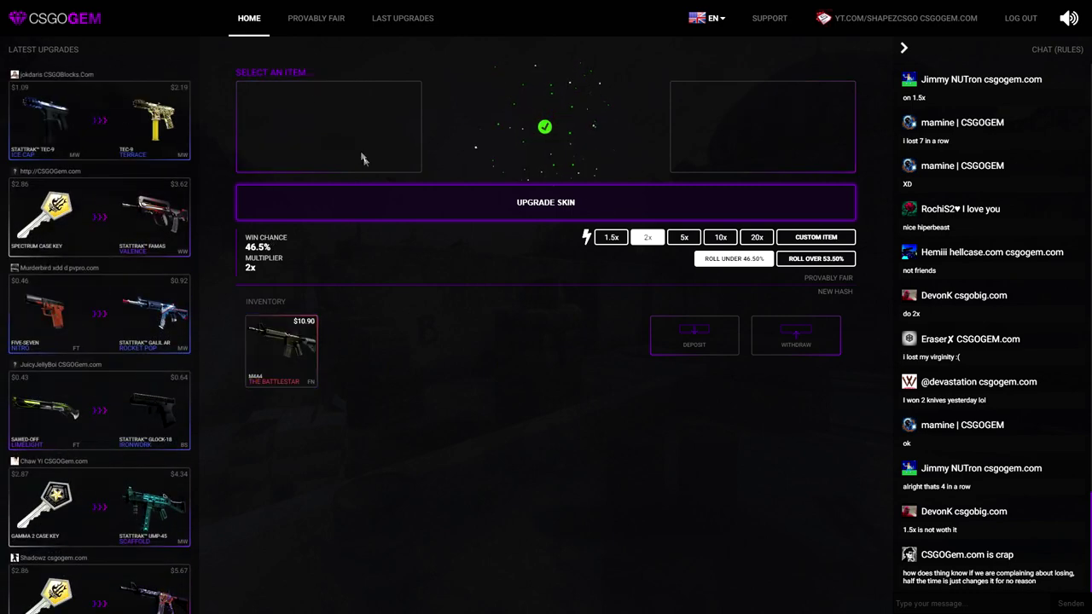
{"action": "left_click", "coordinate": [290, 350]}
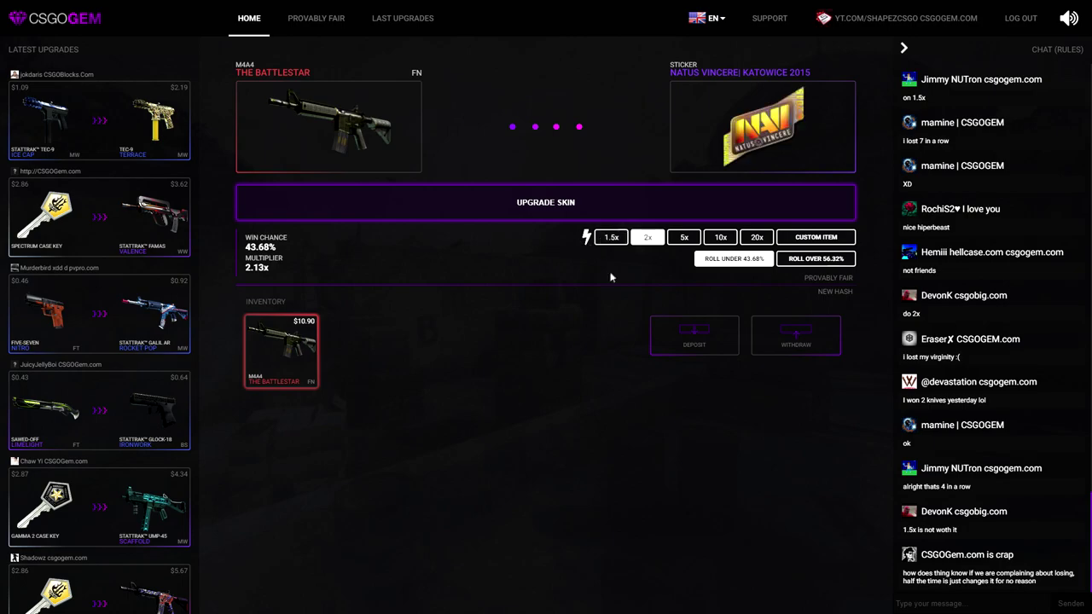
Step: Stake the M4A4 Battlestar on a roll under 37.90% for the $26.75 USP-S Kill Confirmed
{"action": "left_click", "coordinate": [816, 237]}
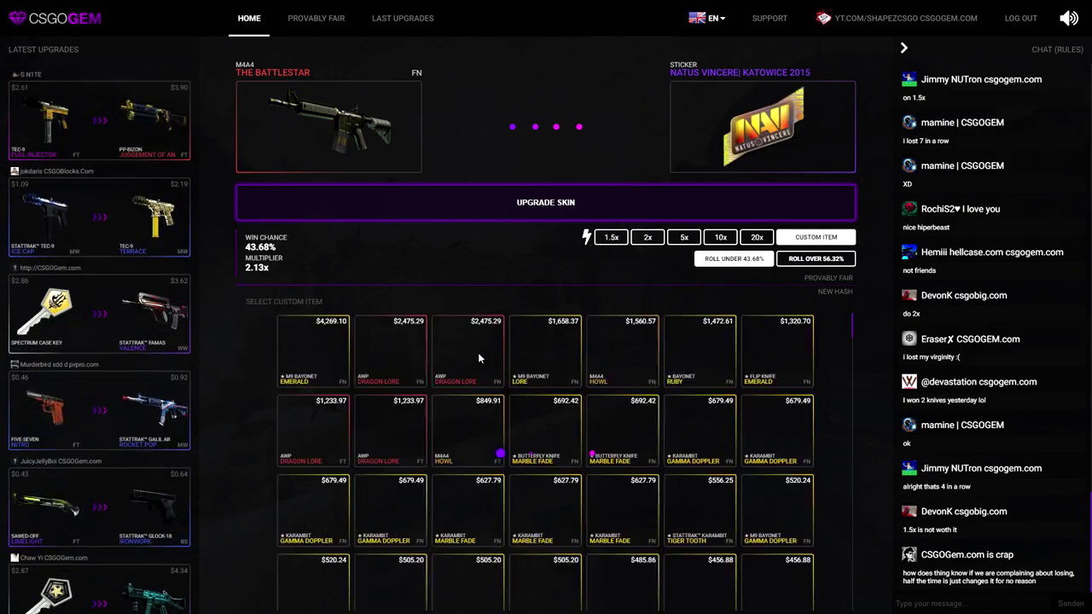
{"action": "scroll", "coordinate": [430, 411], "scroll_direction": "down", "scroll_amount": 10}
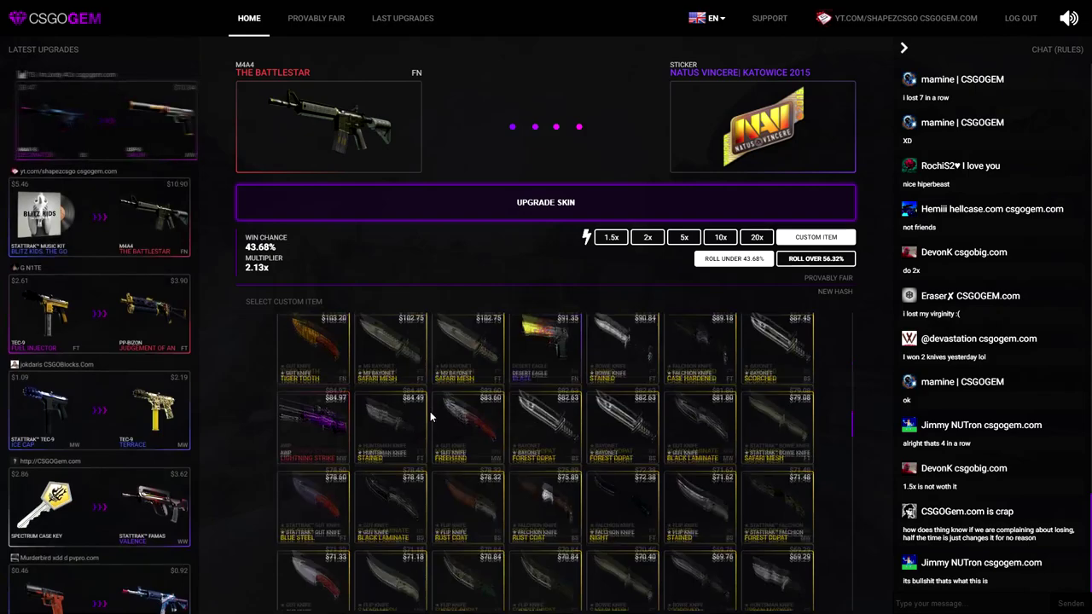
{"action": "scroll", "coordinate": [430, 411], "scroll_direction": "down", "scroll_amount": 10}
{"action": "scroll", "coordinate": [430, 412], "scroll_direction": "down", "scroll_amount": 10}
{"action": "scroll", "coordinate": [431, 411], "scroll_direction": "down", "scroll_amount": 8}
{"action": "scroll", "coordinate": [430, 415], "scroll_direction": "up", "scroll_amount": 5}
{"action": "scroll", "coordinate": [430, 416], "scroll_direction": "up", "scroll_amount": 5}
{"action": "scroll", "coordinate": [430, 416], "scroll_direction": "up", "scroll_amount": 5}
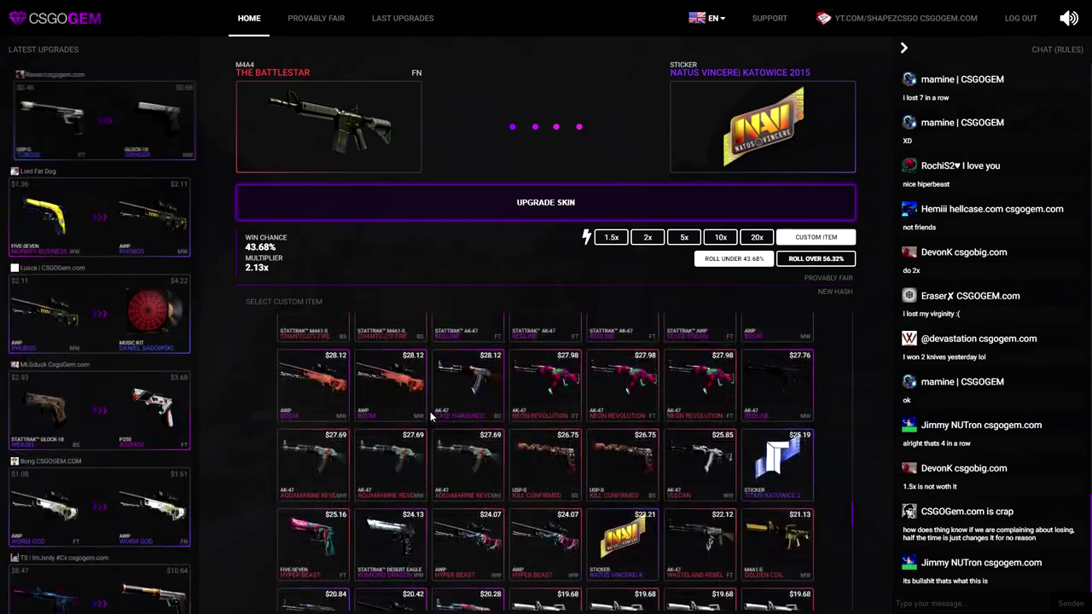
{"action": "left_click", "coordinate": [560, 466]}
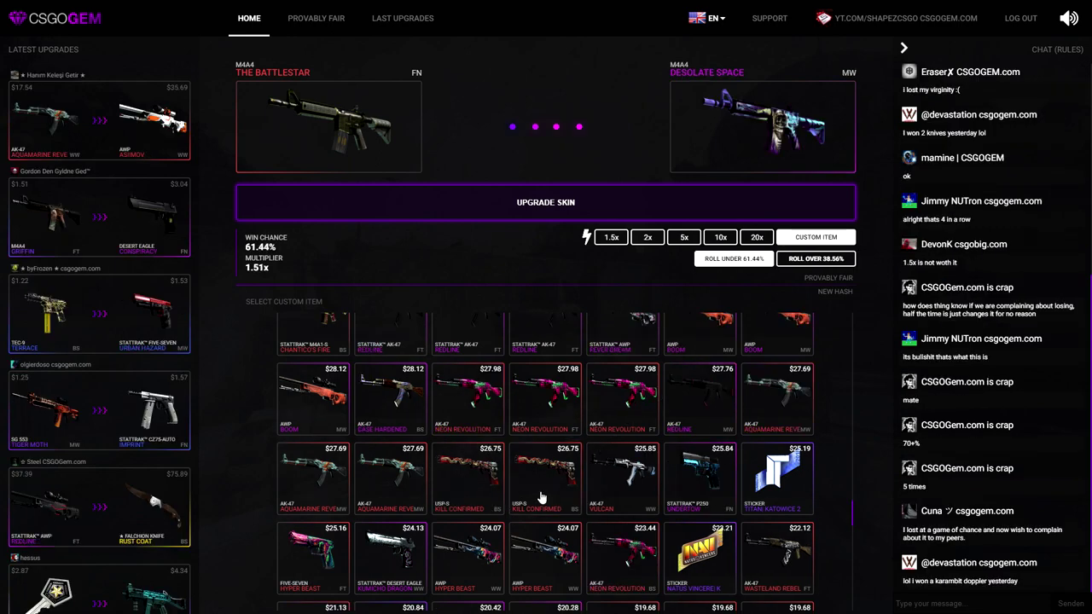
{"action": "left_click", "coordinate": [542, 486]}
{"action": "left_click", "coordinate": [733, 258]}
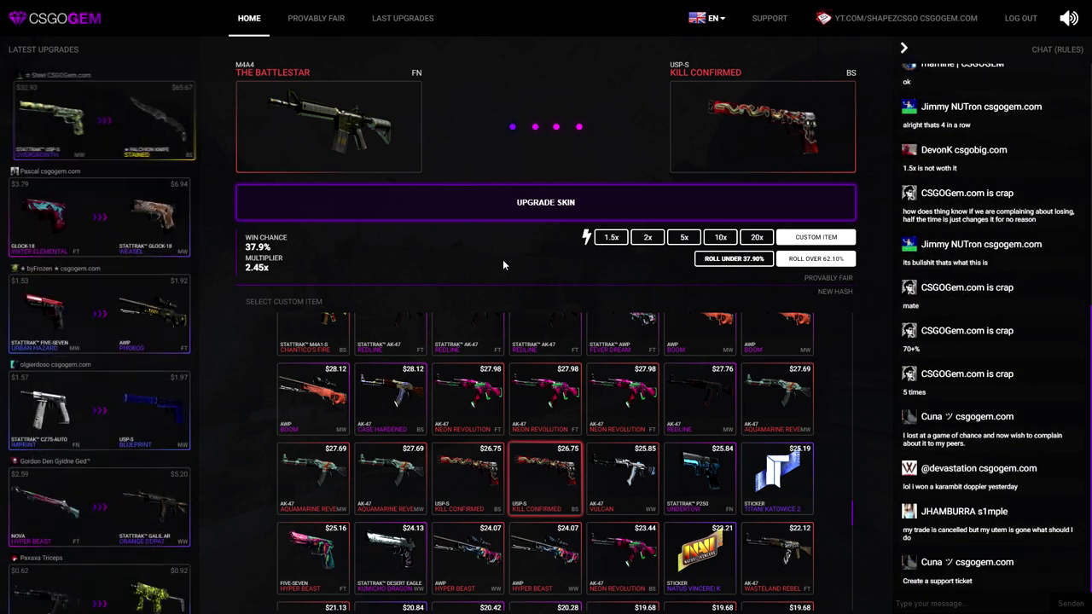
{"action": "left_click", "coordinate": [546, 205]}
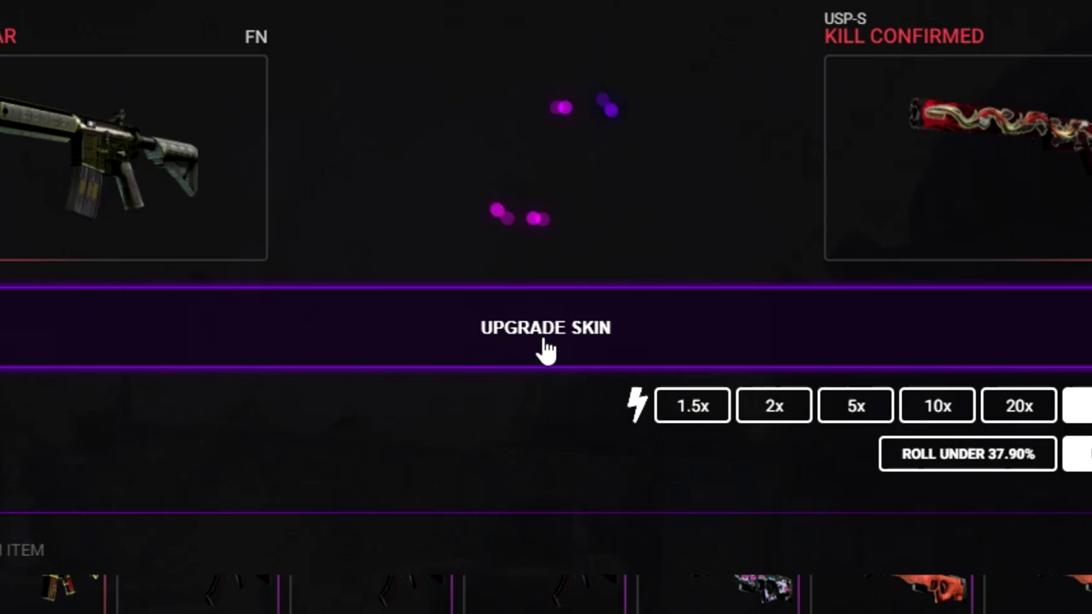